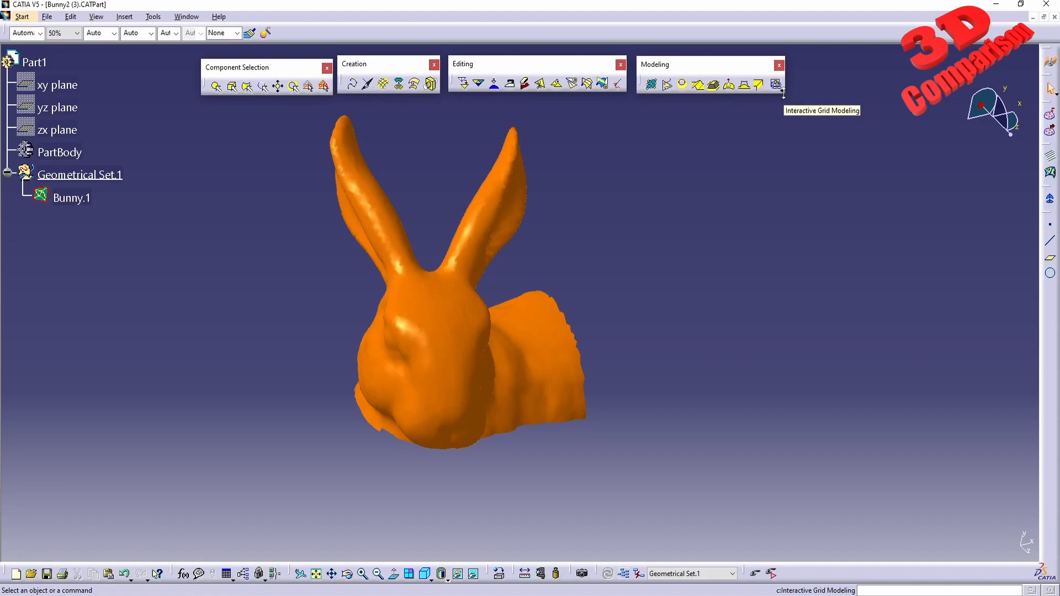
Start Interactive Grid Modeling and enclose both bunny ears in a selection box as the grid to deform
left_click(771, 86)
left_click(480, 232)
middle_click_drag(579, 242, 602, 287)
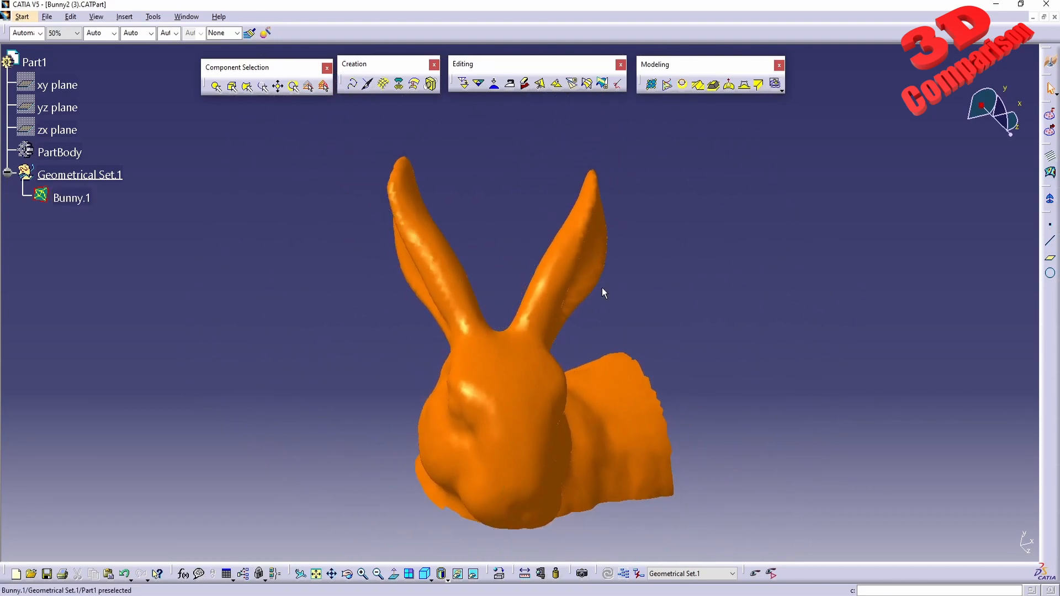
left_click(775, 85)
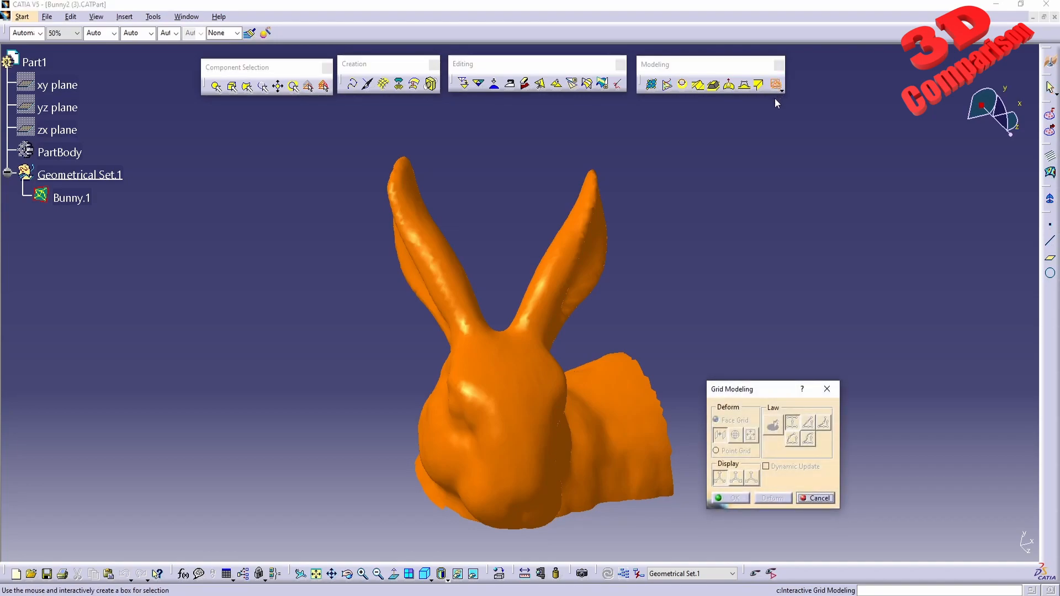
left_click_drag(753, 393, 804, 286)
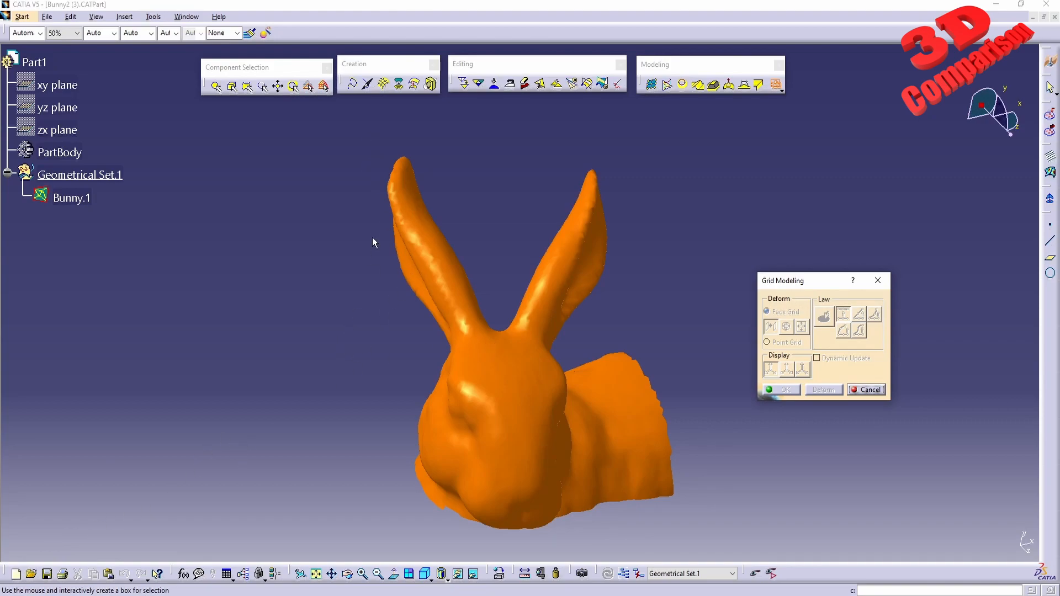
left_click_drag(344, 121, 639, 339)
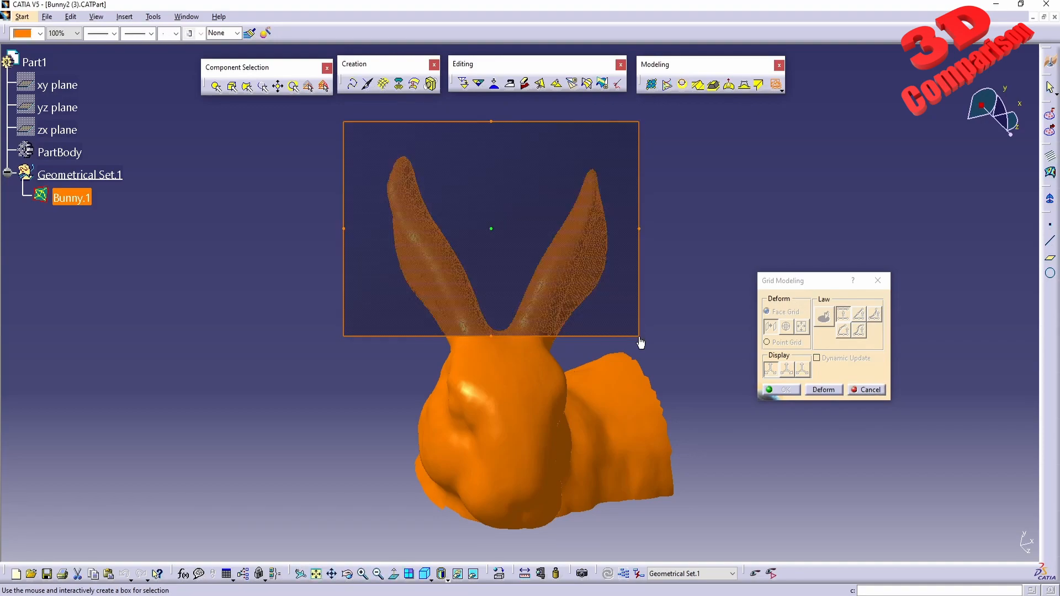
left_click_drag(833, 282, 726, 205)
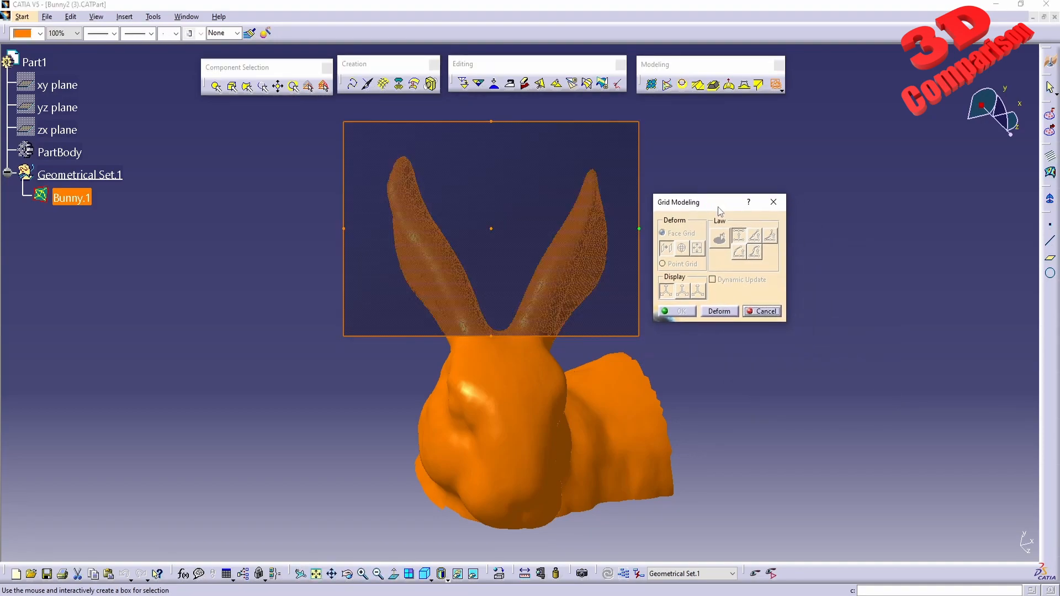
left_click(724, 314)
Try a translation deformation by pulling one side face of the ear grid outward and partly back in
middle_click_drag(438, 287, 578, 359)
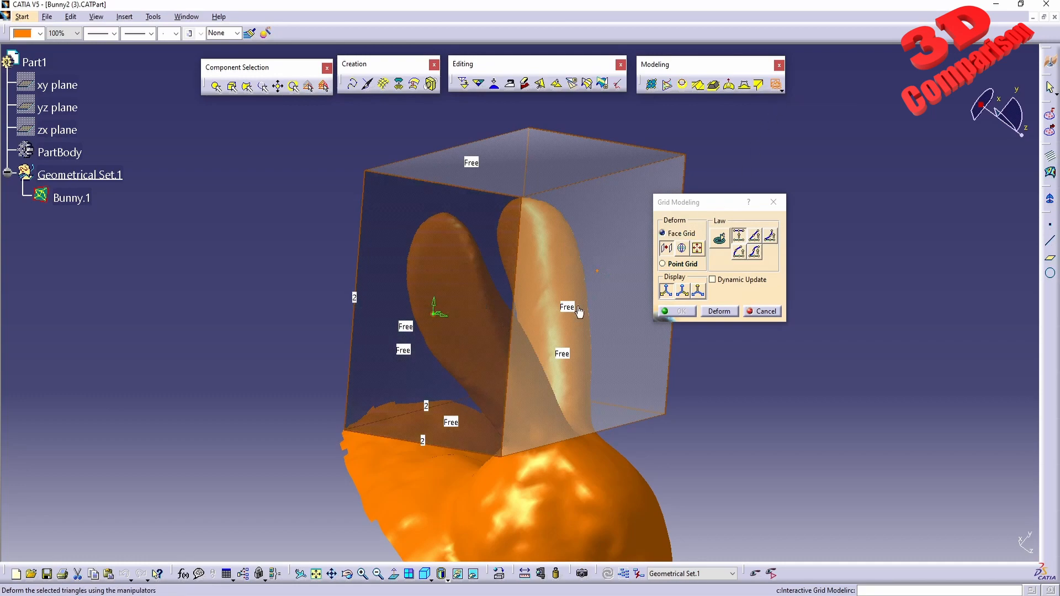
middle_click_drag(605, 353, 454, 365)
left_click_drag(328, 303, 164, 322)
middle_click_drag(530, 476, 453, 432)
left_click_drag(186, 287, 286, 279)
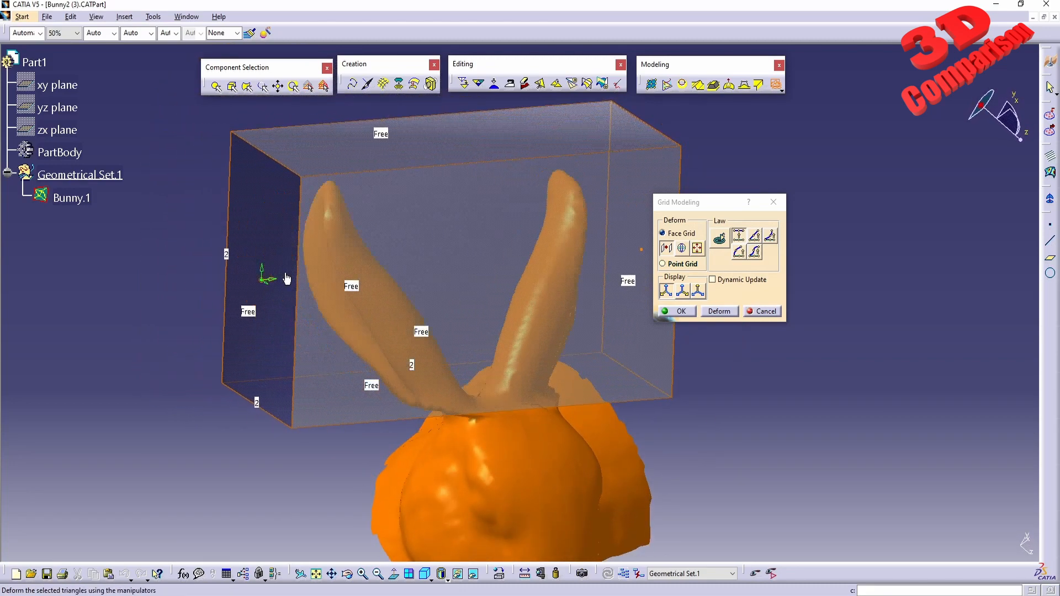
Try the rotation deformation with the second display option by turning the ear grid's top face, and inspect the ear bases
left_click(682, 248)
middle_click_drag(562, 312, 418, 357)
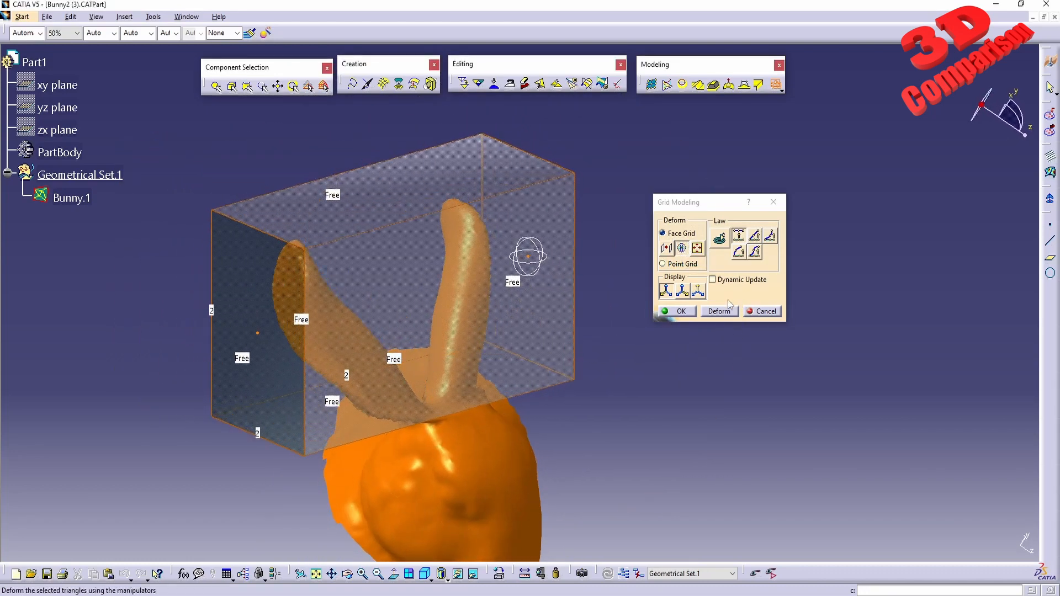
left_click(689, 295)
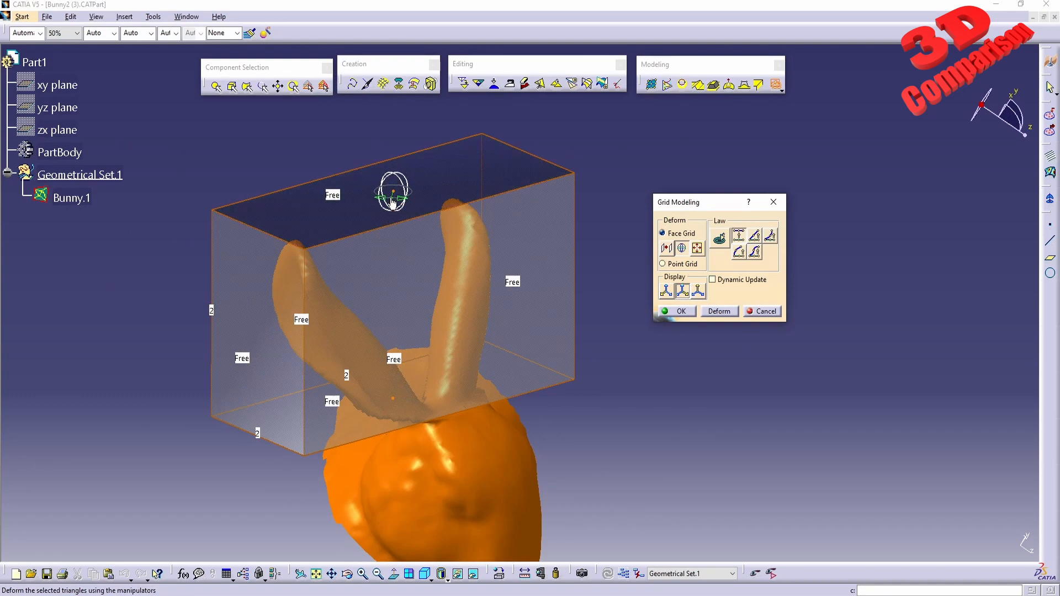
left_click(683, 291)
left_click_drag(385, 203, 409, 196)
middle_click_drag(537, 369, 453, 284)
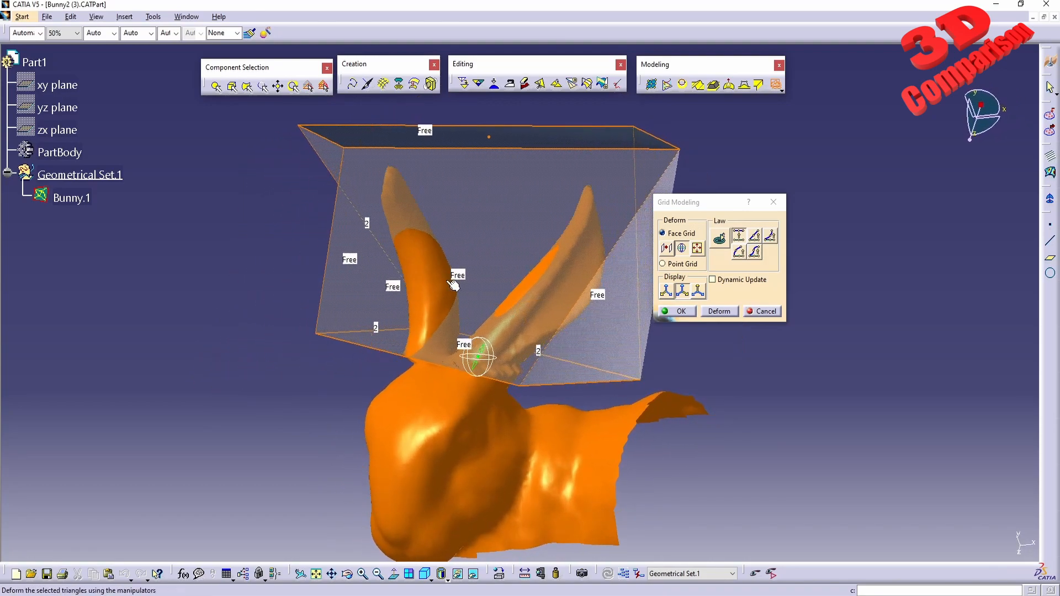
middle_click(523, 340)
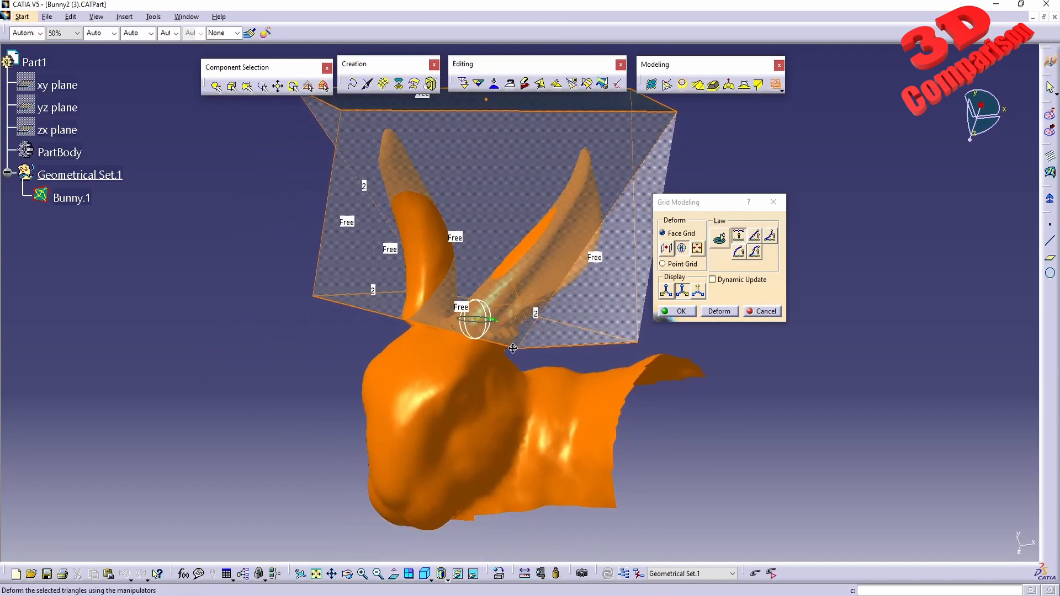
middle_click_drag(551, 364, 543, 232)
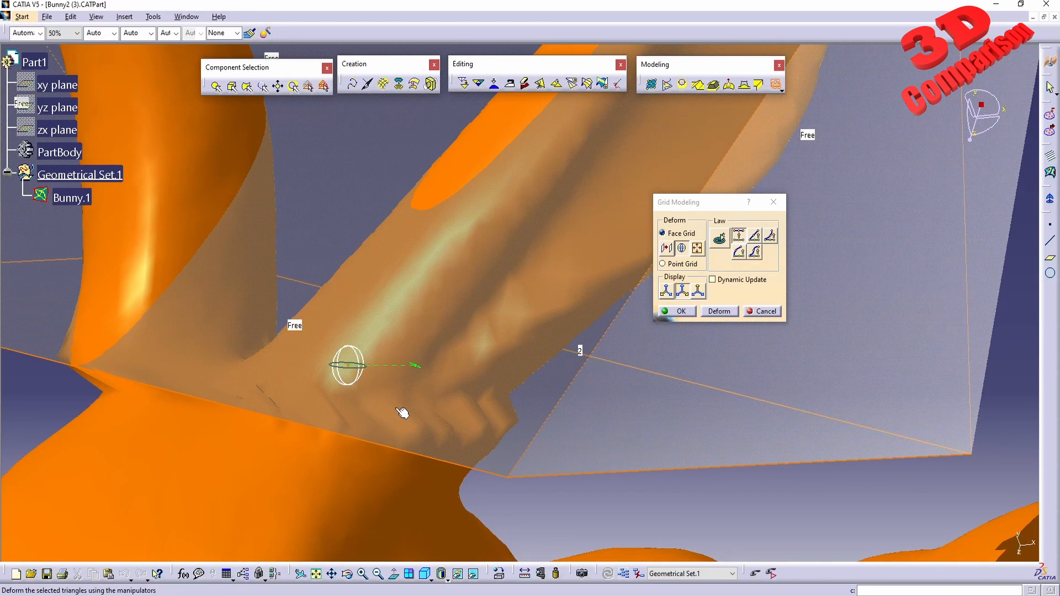
middle_click_drag(345, 436, 459, 441)
Turn on Dynamic Update with the third display option, and cancel the ear grid deformation
left_click(739, 282)
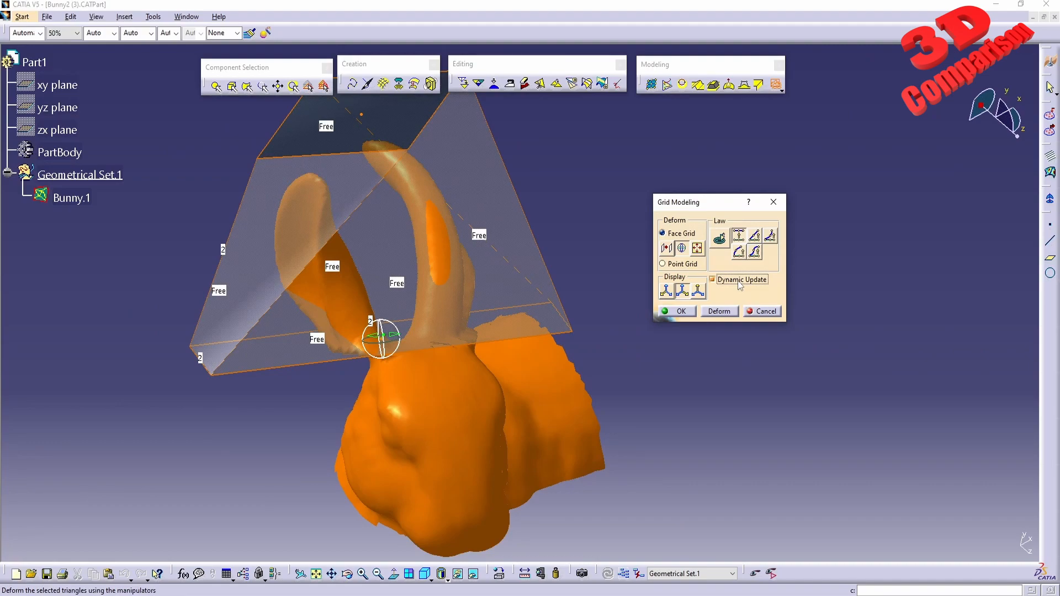
left_click(698, 294)
middle_click_drag(444, 251, 462, 315)
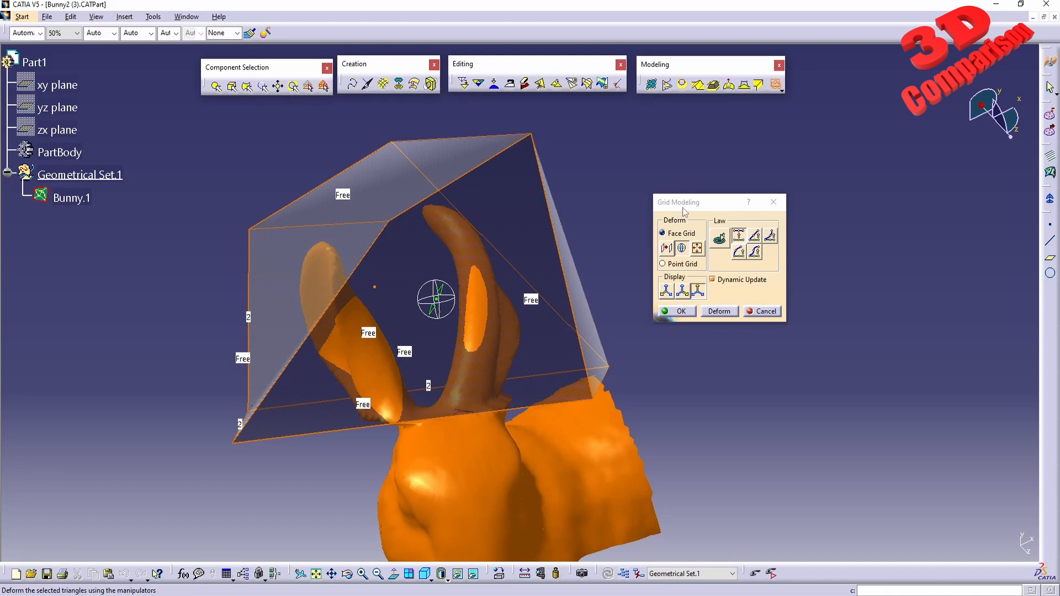
left_click(765, 311)
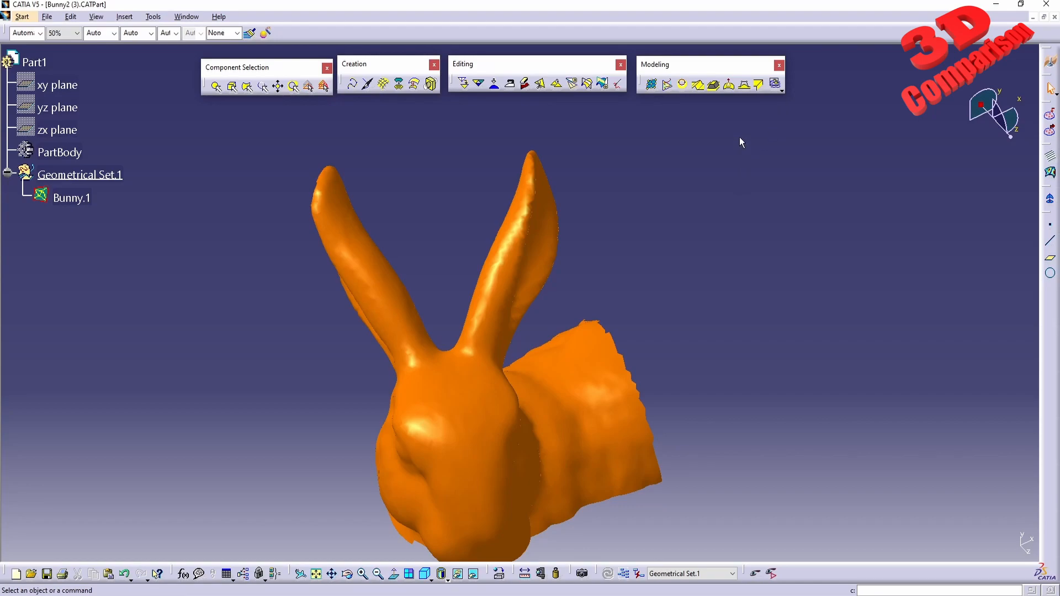
Import monkeys3.stl as a grouped STL mesh in millimetres with a scale factor of 5
left_click(776, 85)
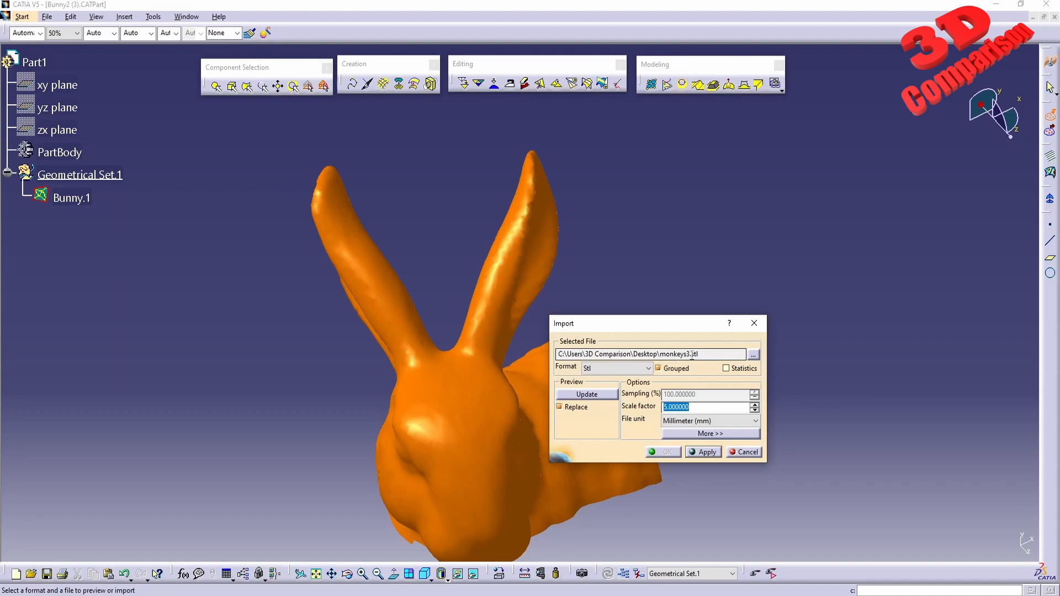
left_click(704, 452)
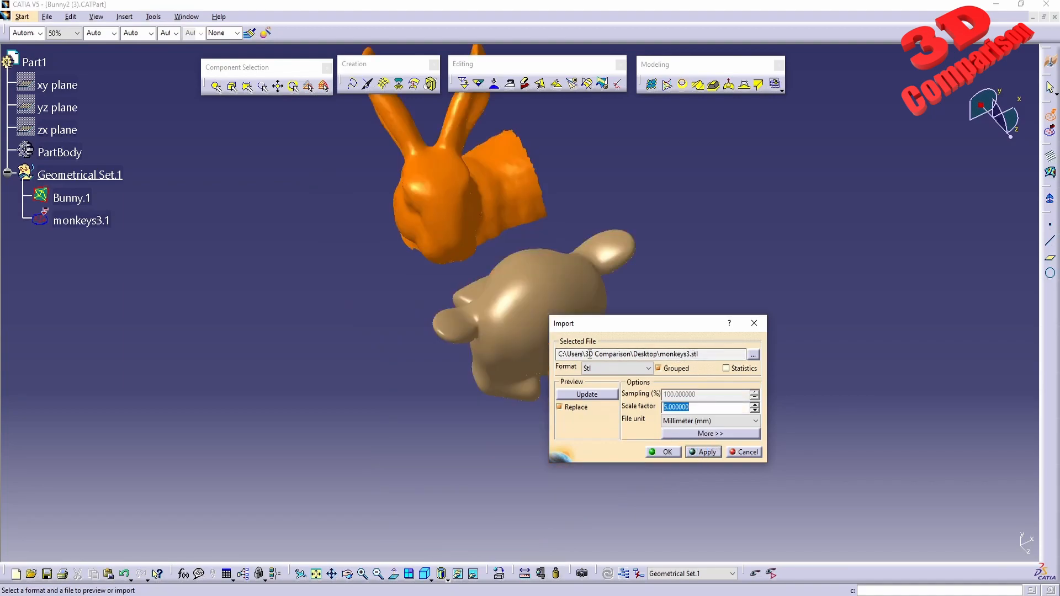
left_click(664, 451)
middle_click_drag(559, 288, 520, 329)
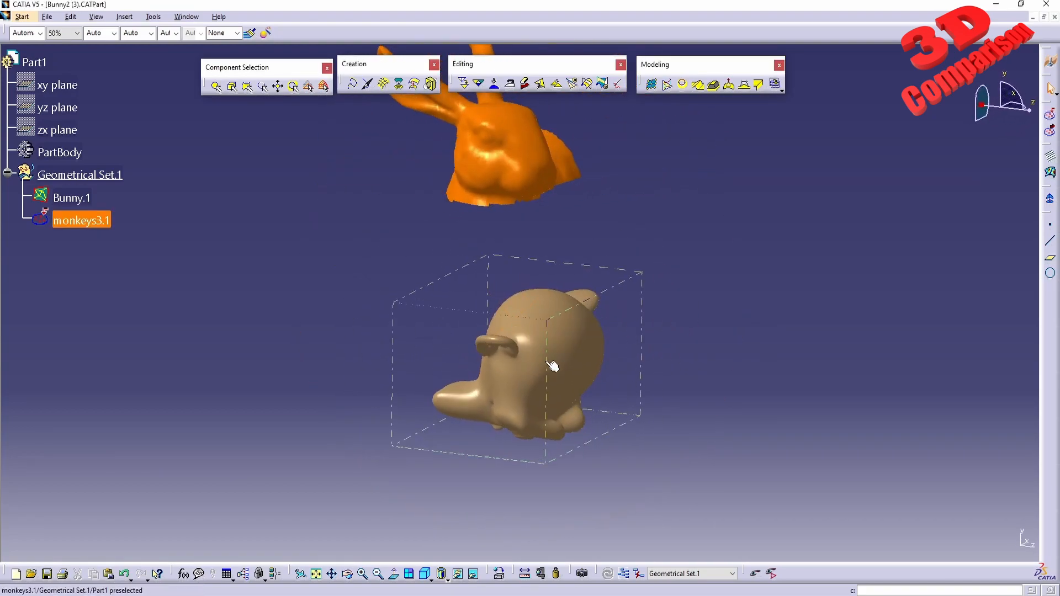
middle_click_drag(577, 276, 579, 351)
left_click(578, 351)
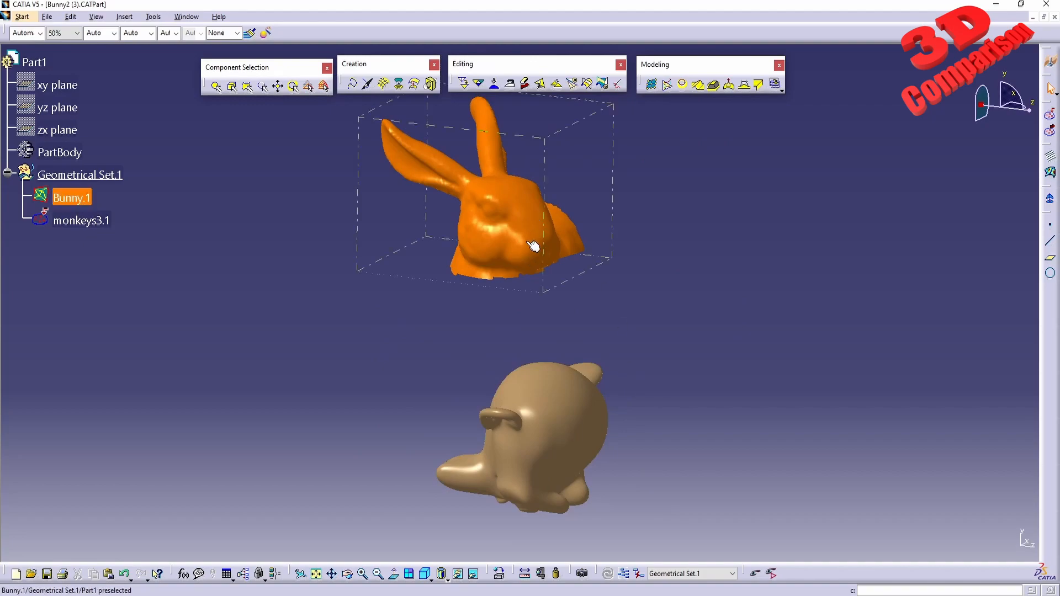
Using the compass manipulation parameters, move the monkey mesh 15 mm up along V and rotate it 90 degrees about V
left_click(562, 410)
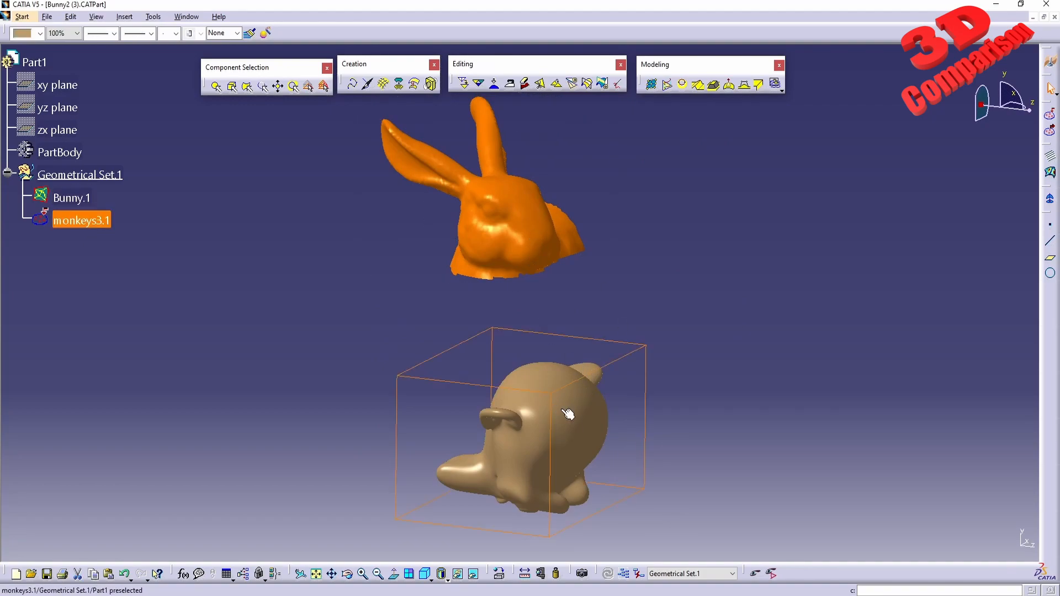
right_click(519, 431)
left_click(538, 568)
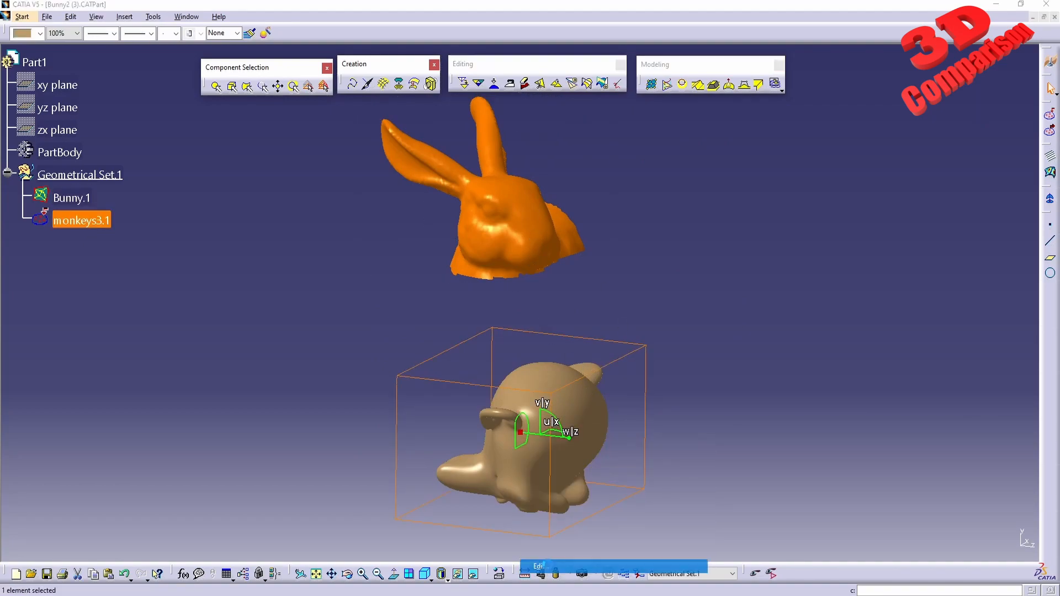
left_click(911, 296)
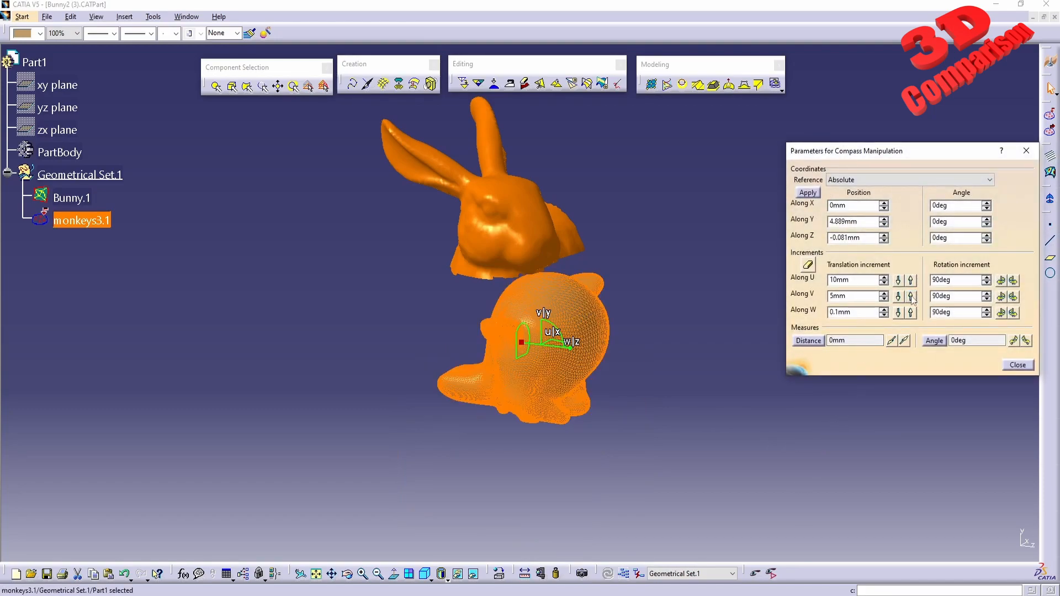
left_click(911, 296)
left_click(911, 296)
middle_click_drag(672, 214, 414, 272)
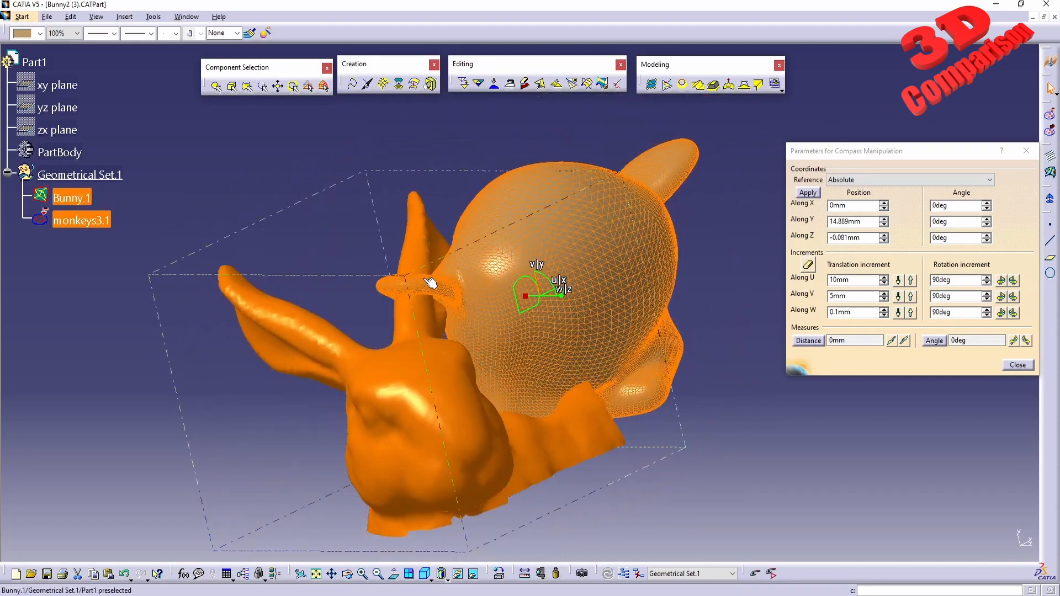
left_click(1013, 298)
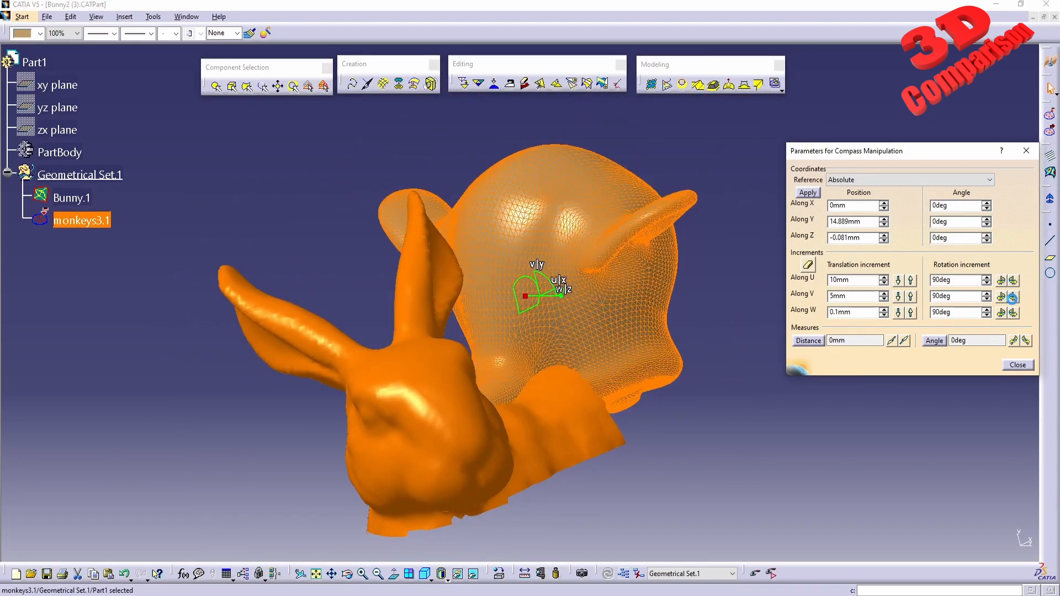
Try rotating the monkey mesh about W in four 90-degree increments
left_click(1013, 312)
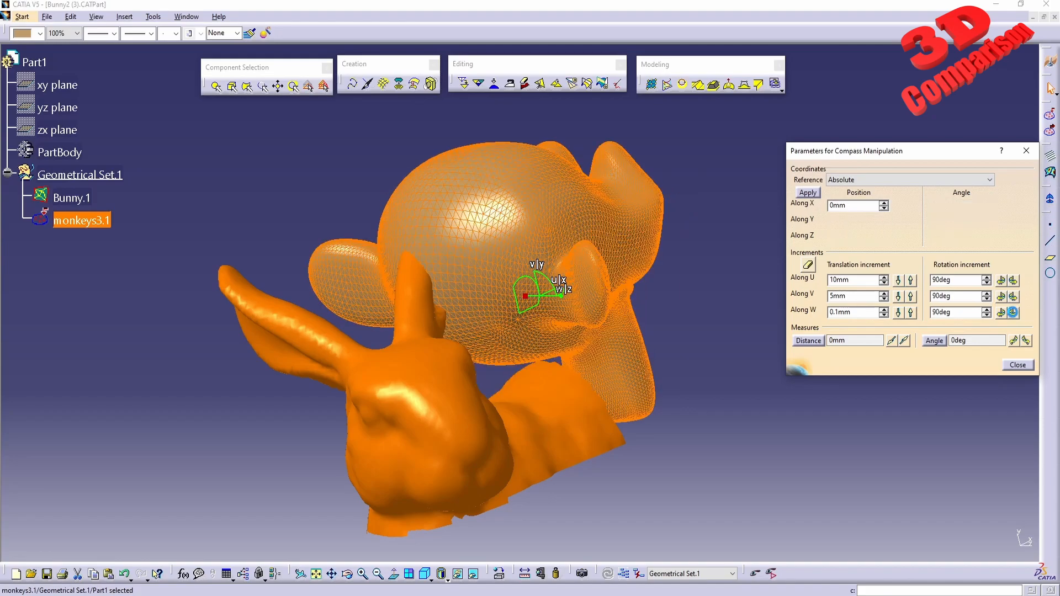
left_click(1014, 313)
left_click(1013, 312)
left_click(1013, 313)
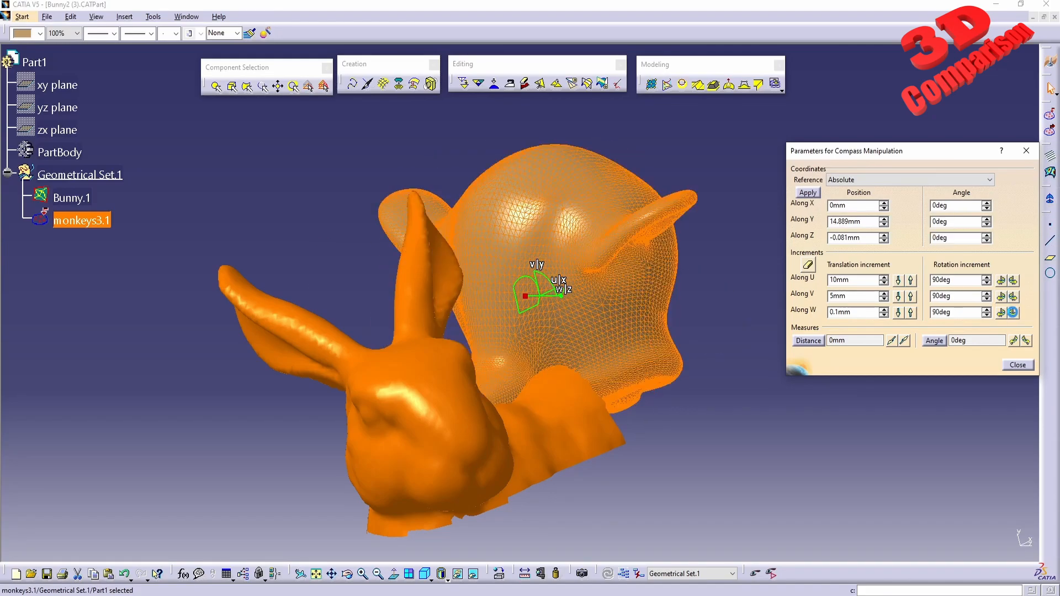
Rotate the monkey mesh in 90-degree increments: twice about V, once about U and once more about V
left_click(1013, 298)
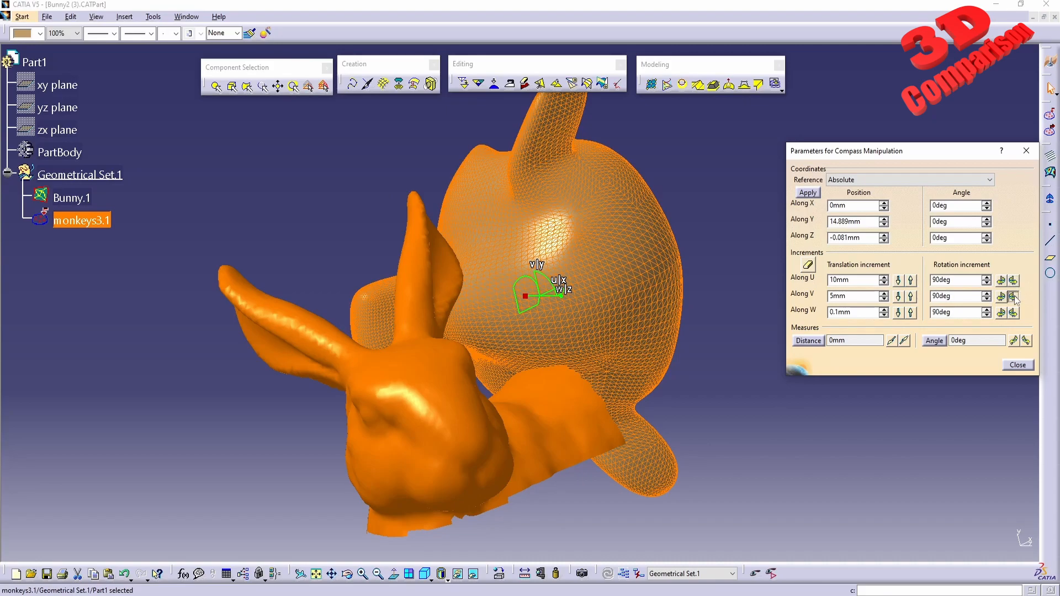
left_click(1014, 299)
left_click(1013, 280)
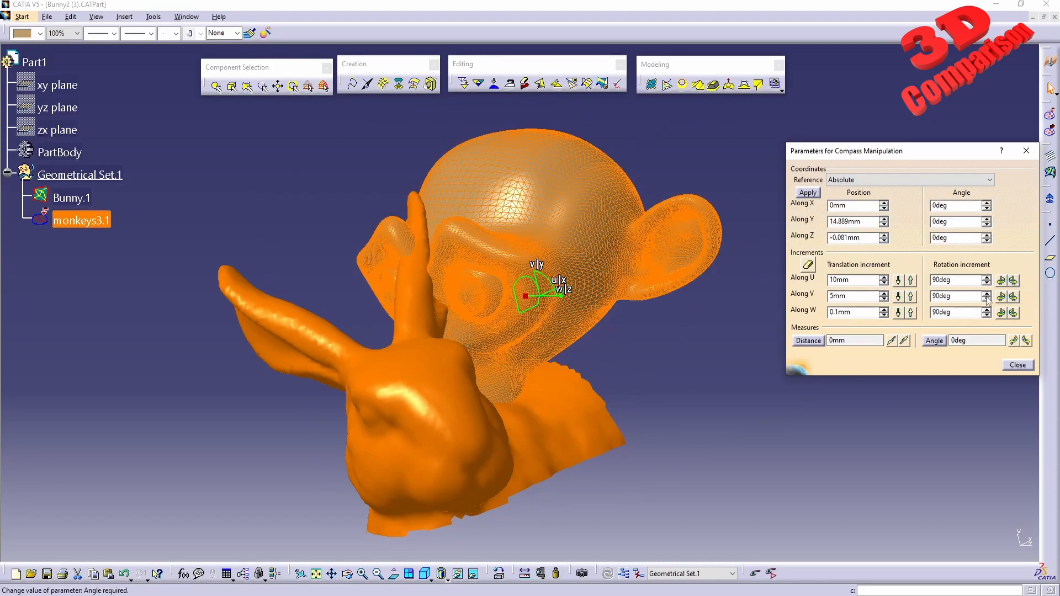
left_click(1015, 296)
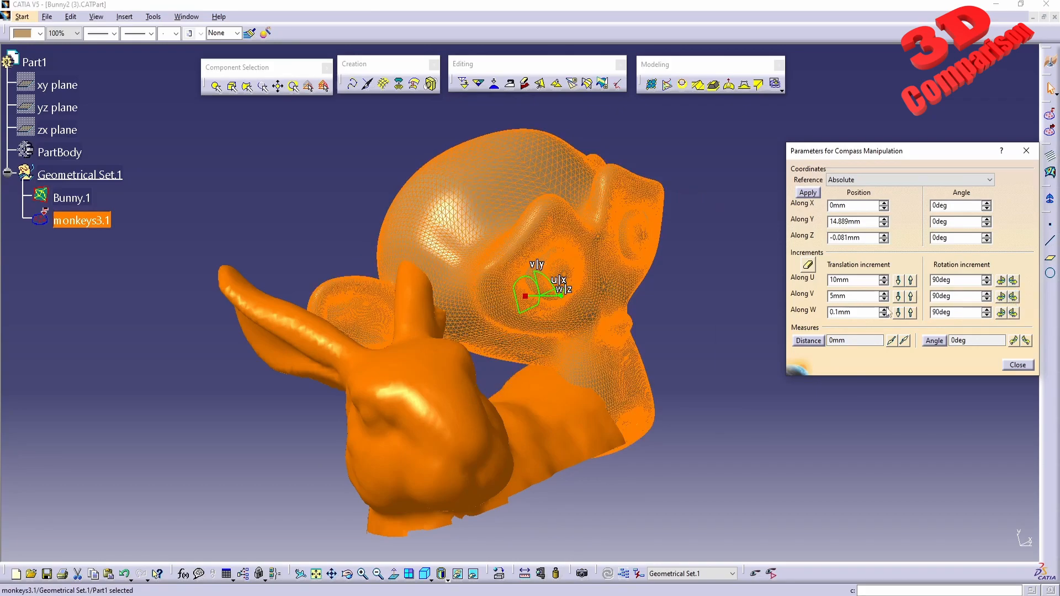
left_click(1017, 365)
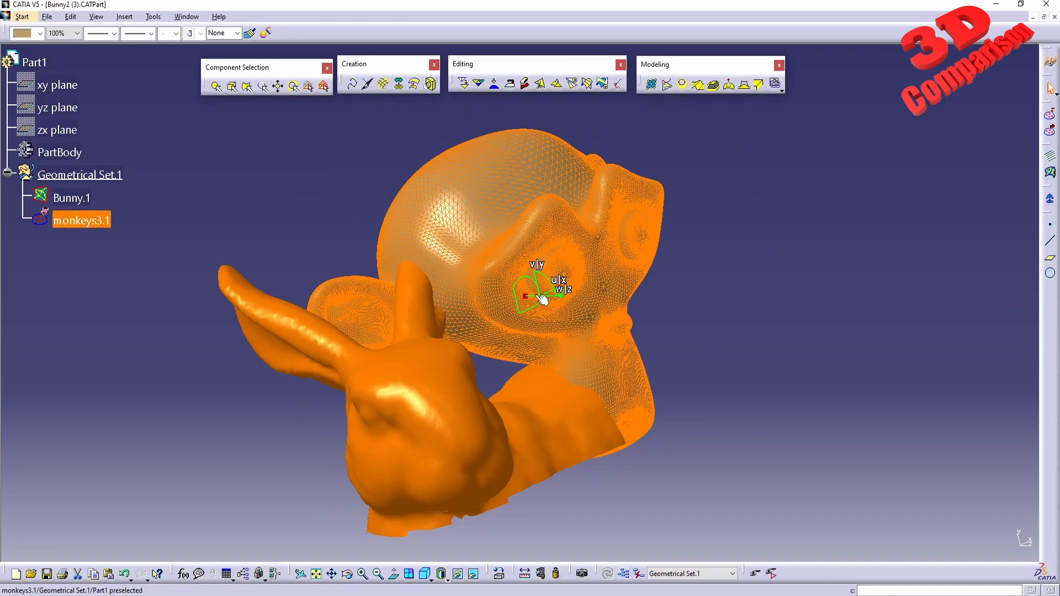
Detach the compass from the monkey mesh and deselect the mesh
mouse_move(523, 295)
left_mouse_down()
mouse_move(762, 247)
mouse_move(843, 214)
left_mouse_up()
left_click(850, 230)
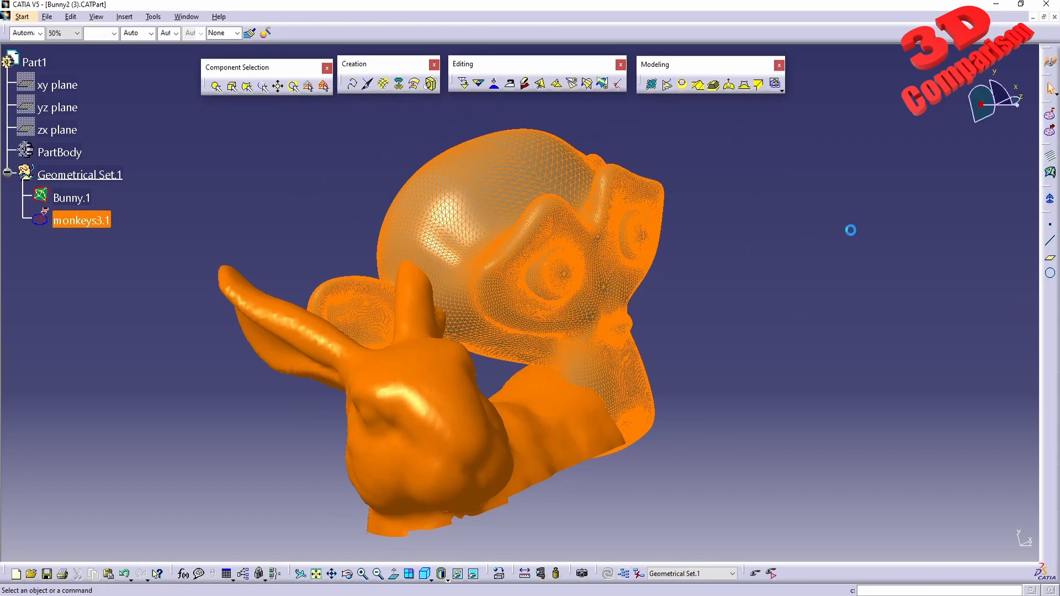
right_click(976, 105)
left_click(966, 212)
middle_click_drag(784, 276, 515, 132)
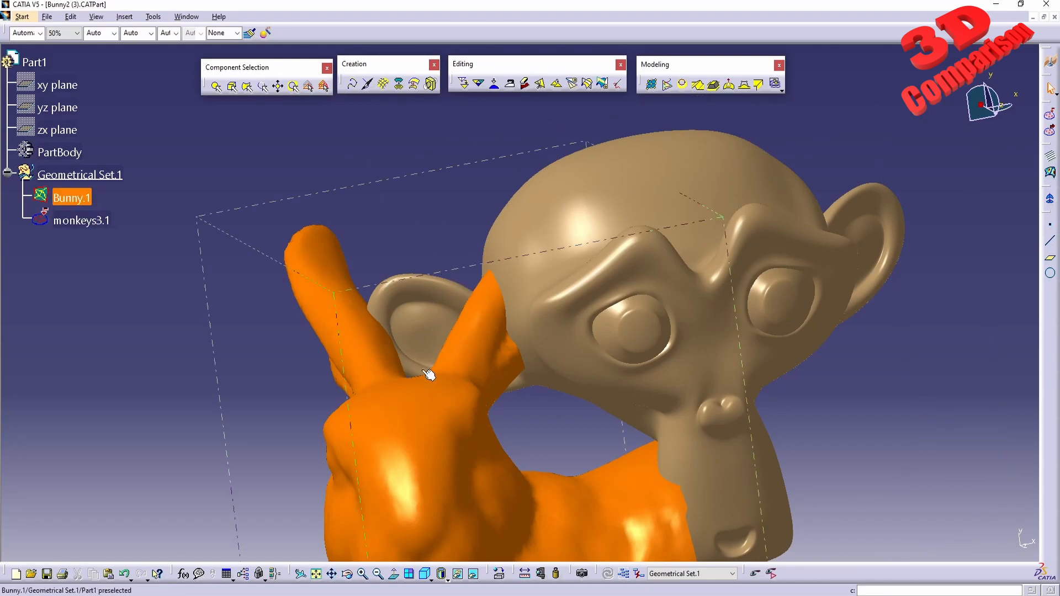
Start Interactive Grid Modeling and enclose the bunny's ears and the upper monkey head in one selection box
left_click(775, 84)
middle_click_drag(434, 450, 482, 407)
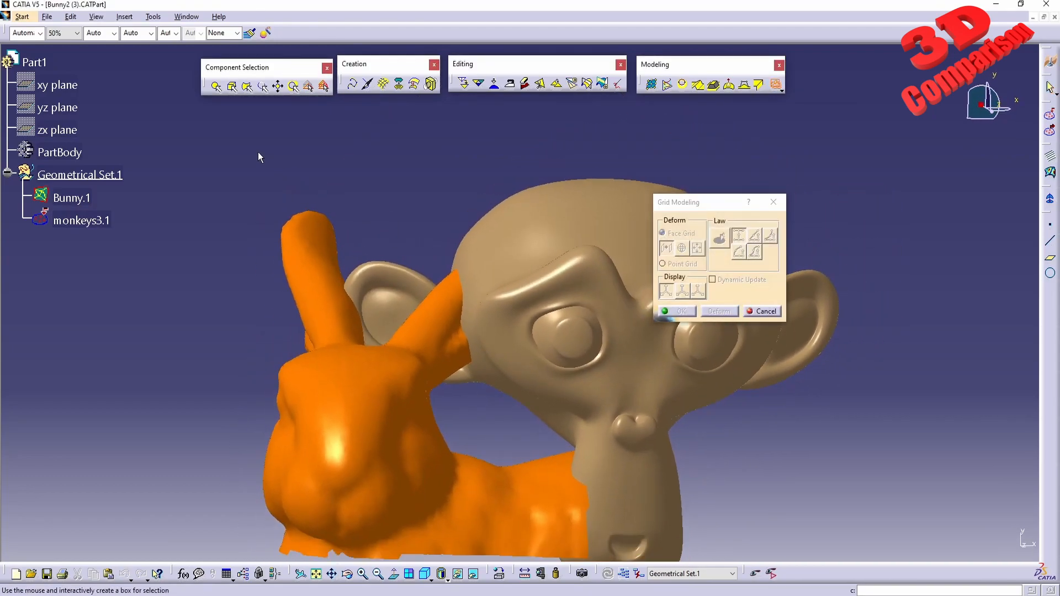
left_click_drag(199, 127, 892, 390)
left_click_drag(897, 394, 896, 393)
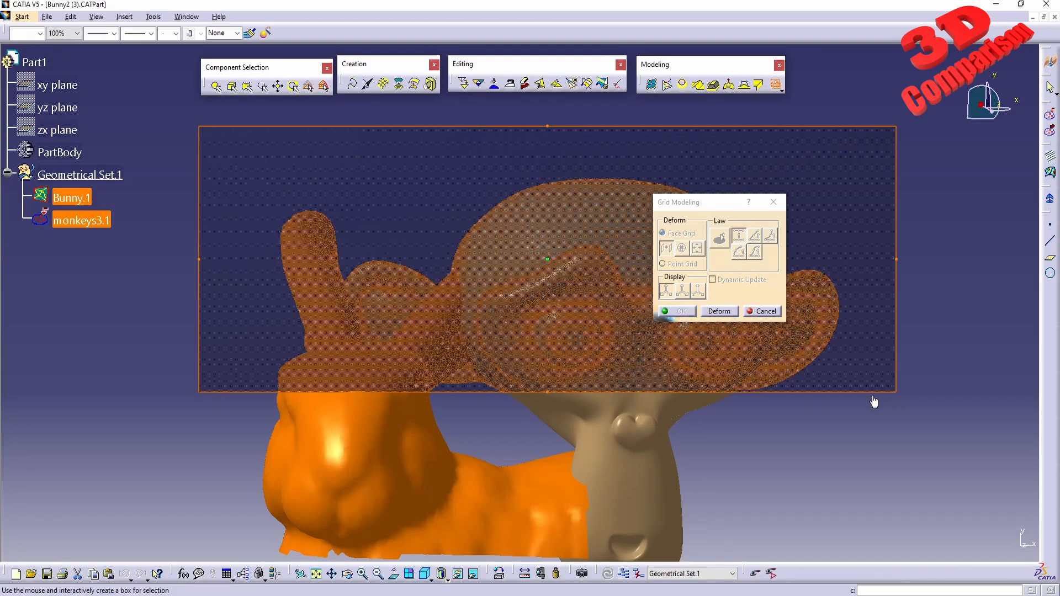
middle_click_drag(362, 291, 534, 330)
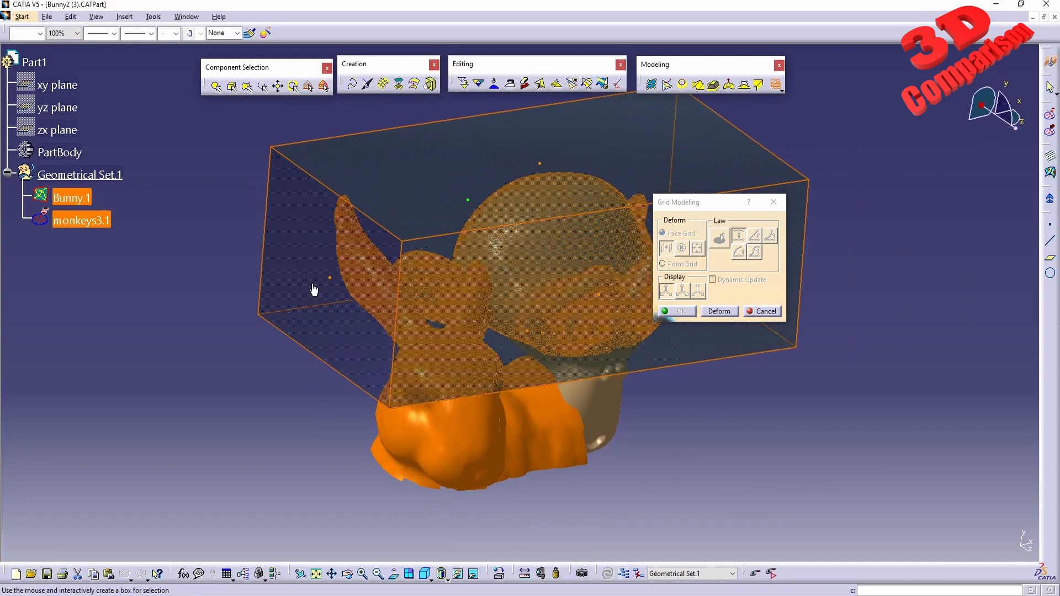
Start the grid deformation and scale the front face of the grid box around the monkey head freehand in Face Grid mode
left_click(725, 312)
middle_click_drag(589, 331, 533, 362)
left_click(698, 248)
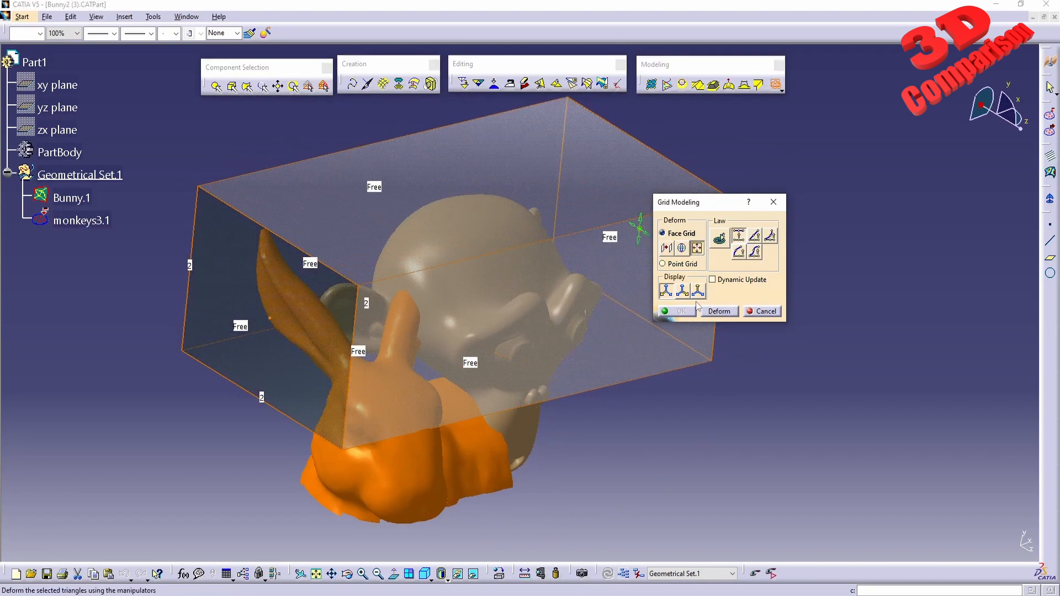
left_click(698, 292)
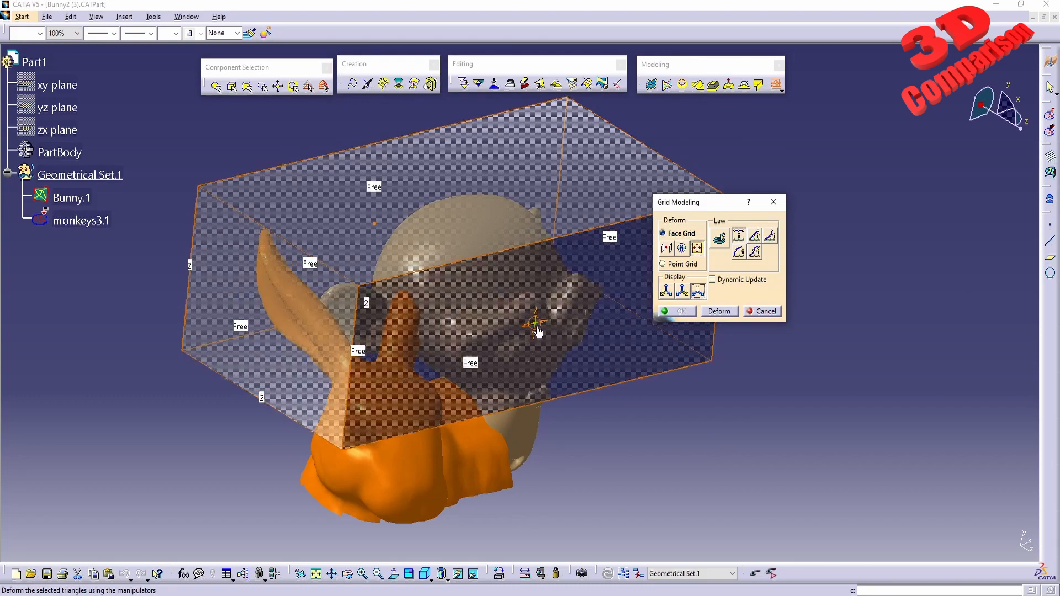
left_click_drag(539, 319, 512, 133)
Translate the front face of the grid box upward freehand to pull the bunny's and monkey's meshes with it
middle_click_drag(554, 364, 435, 365)
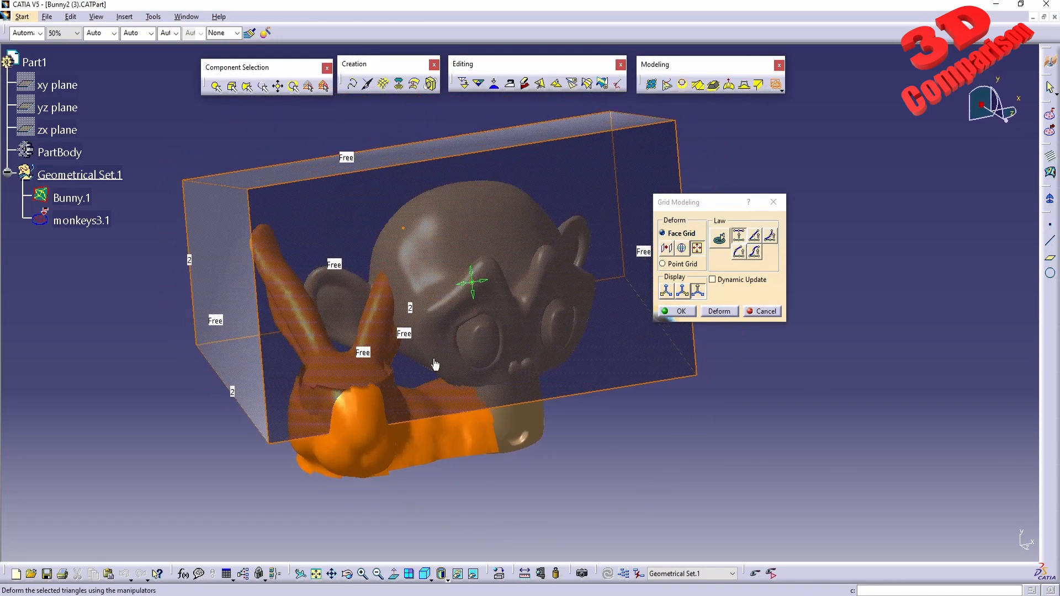
left_click(667, 249)
left_click_drag(476, 281, 471, 232)
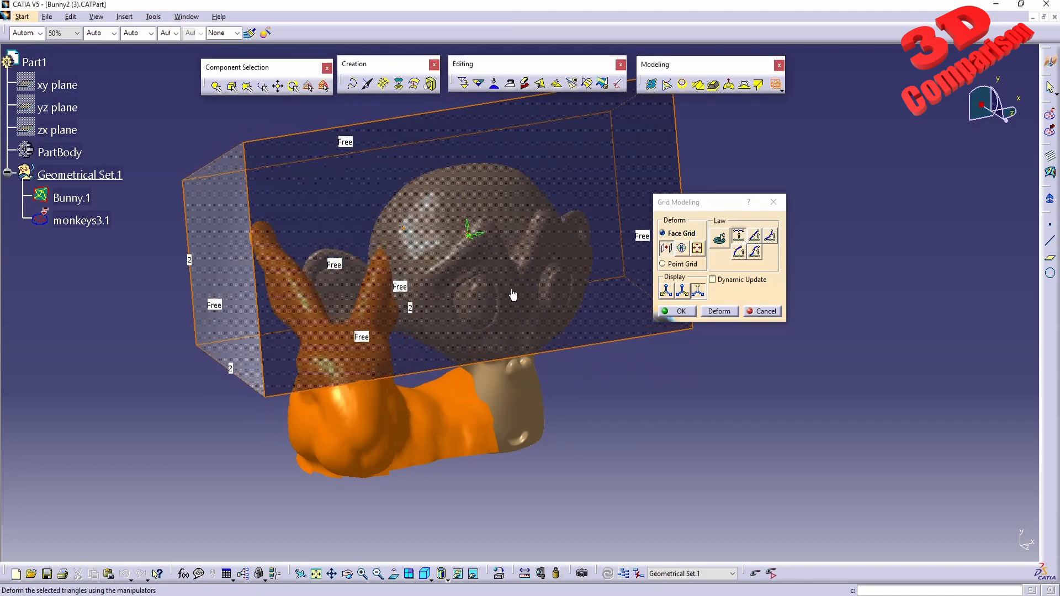
Switch the face grid deformation to rotation and rotate the top face of the grid box slightly freehand
middle_click_drag(513, 345, 514, 316)
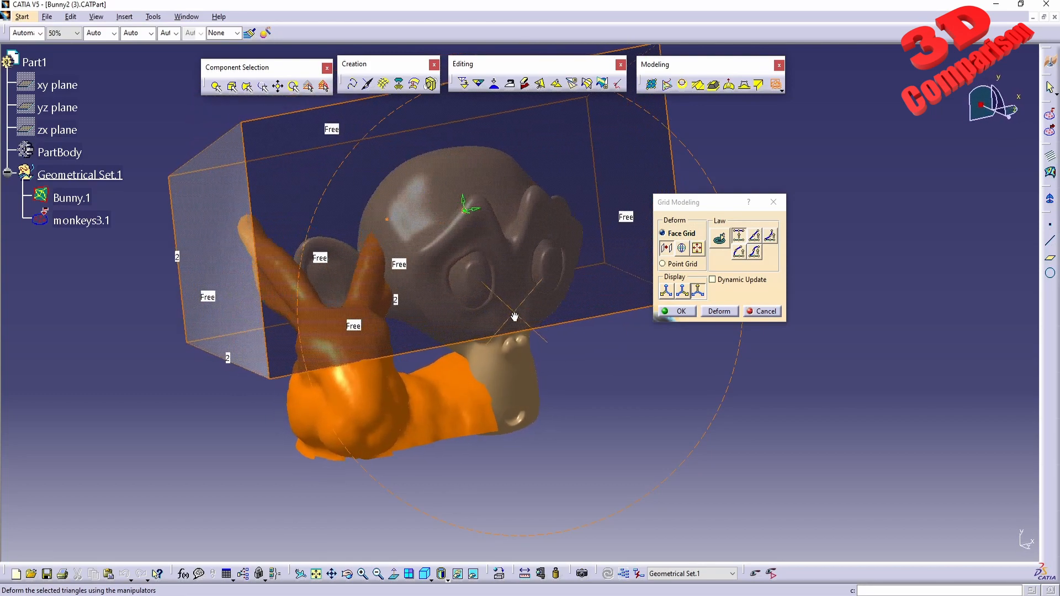
left_click(684, 248)
middle_click_drag(484, 245, 527, 393)
left_click(682, 291)
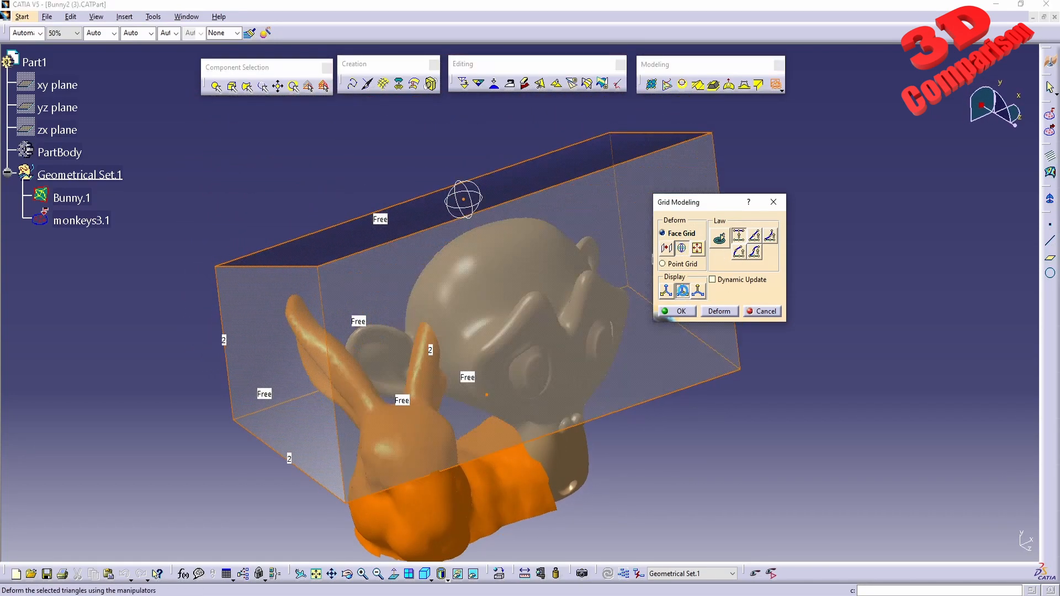
left_click(466, 211)
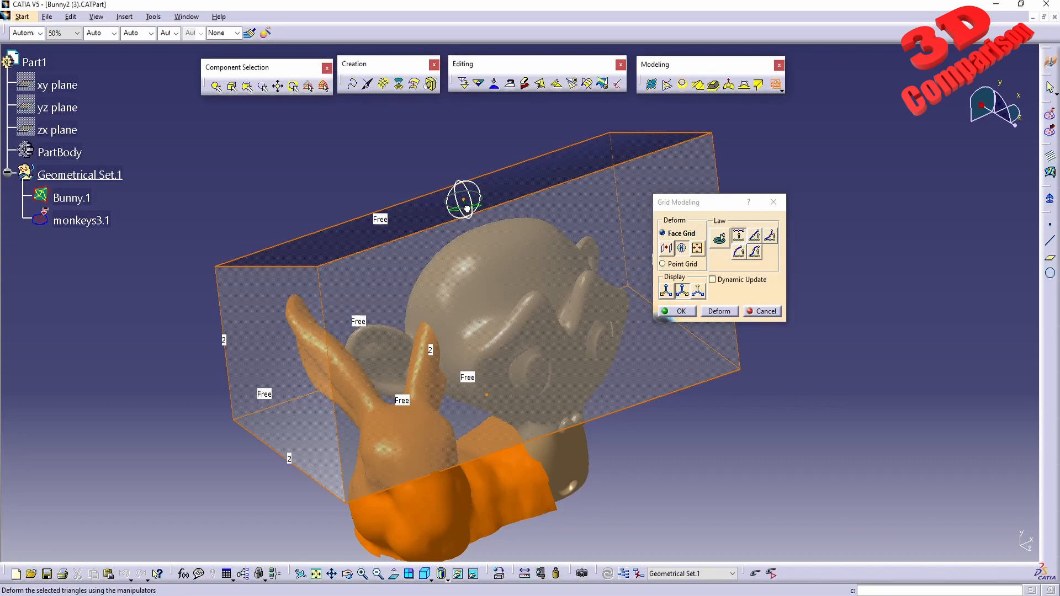
left_click_drag(477, 209, 490, 210)
Rotate the top face of the grid box slightly about another axis and accept the grid deformation
middle_click_drag(644, 402, 596, 402)
middle_click_drag(492, 251, 525, 266)
left_click(497, 214)
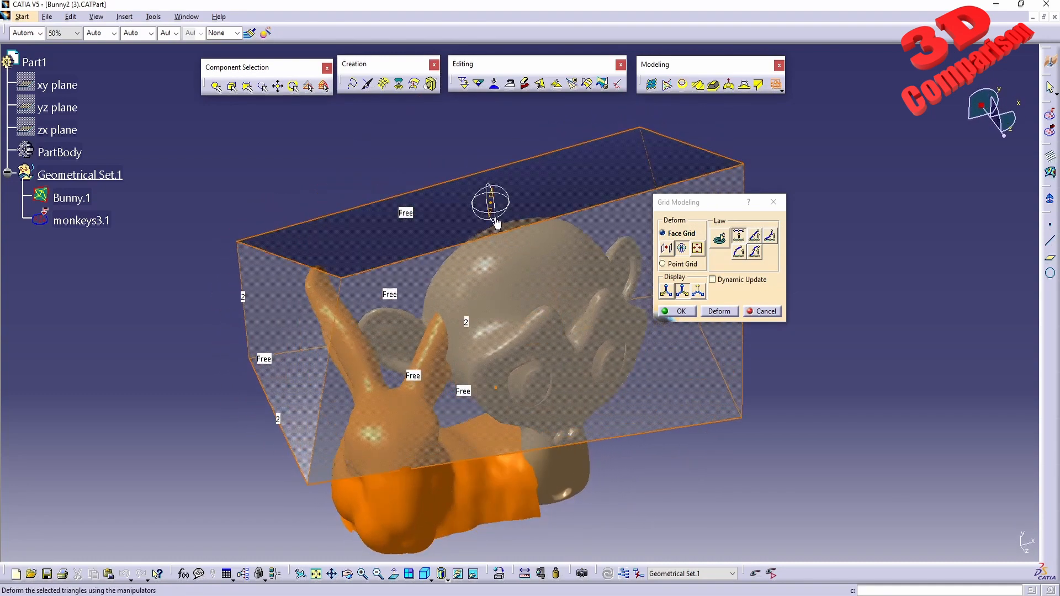
left_click_drag(506, 212, 516, 208)
middle_click_drag(682, 404, 520, 348)
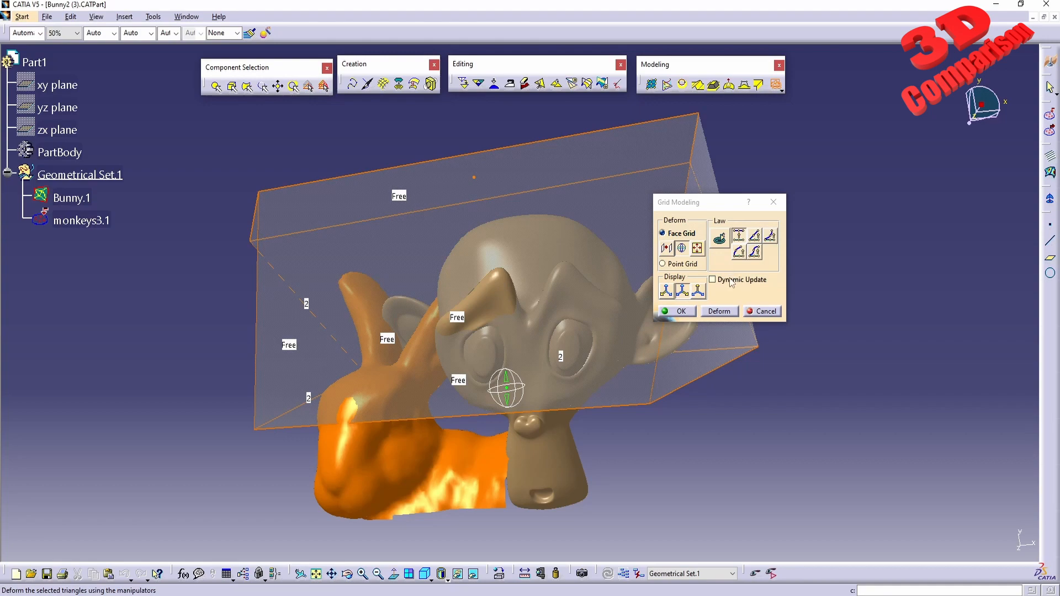
left_click(678, 311)
middle_click_drag(688, 431, 571, 337)
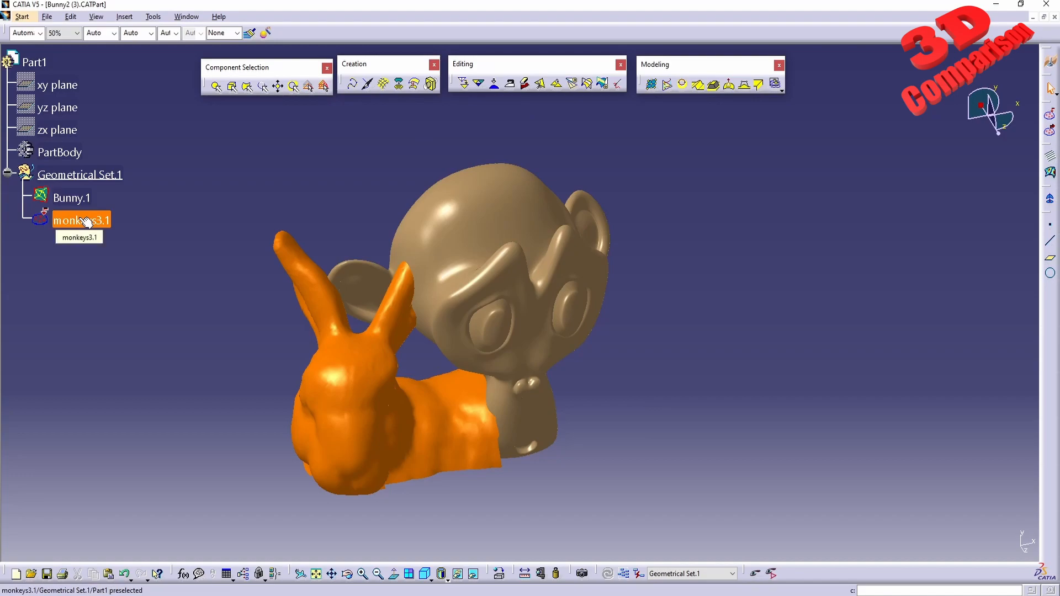
middle_click_drag(647, 346, 497, 298)
middle_click_drag(630, 275, 575, 332)
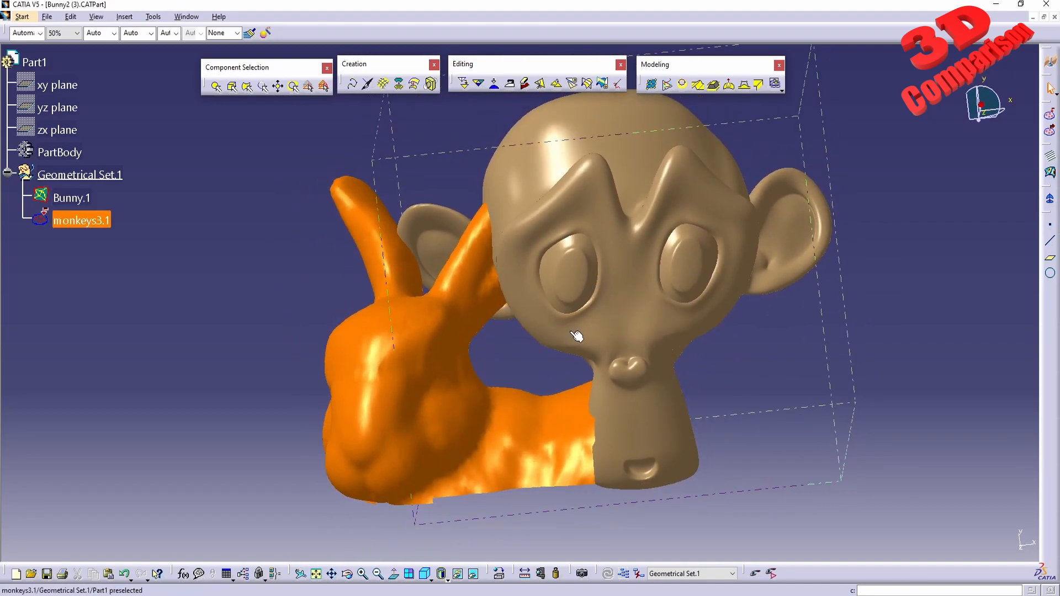
left_click_drag(489, 556, 9, 288)
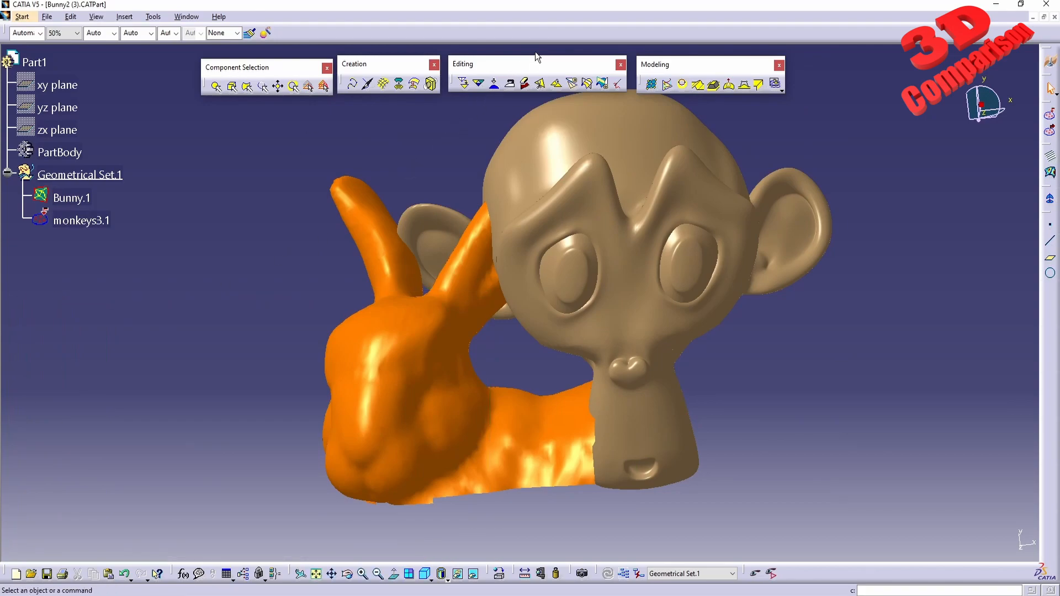
left_click_drag(546, 48, 10, 262)
left_click_drag(636, 554, 1021, 333)
Open the mesh deformation commands to reach Mesh Morphing
left_click(782, 91)
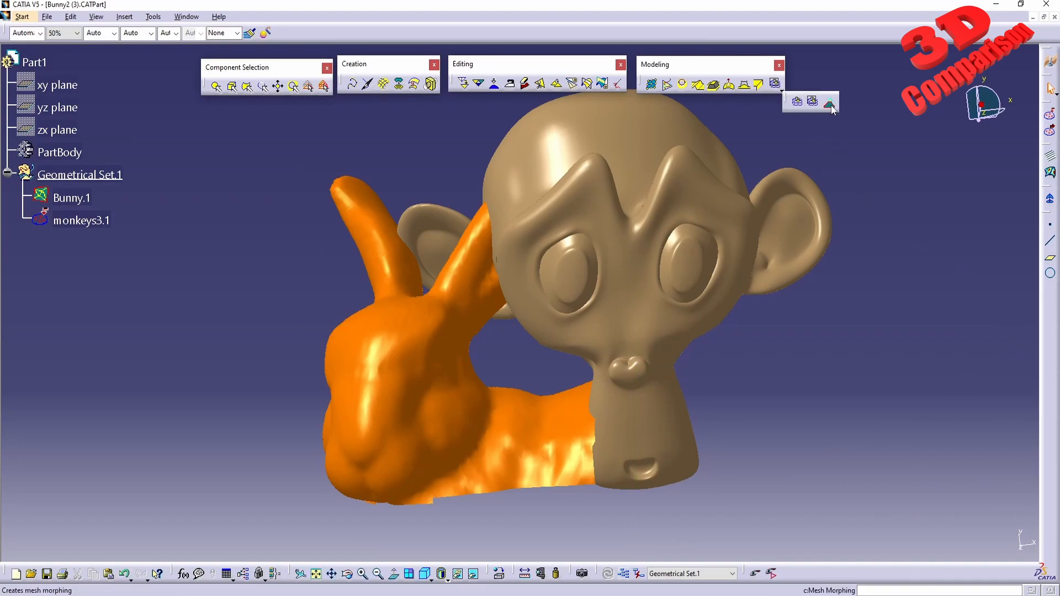